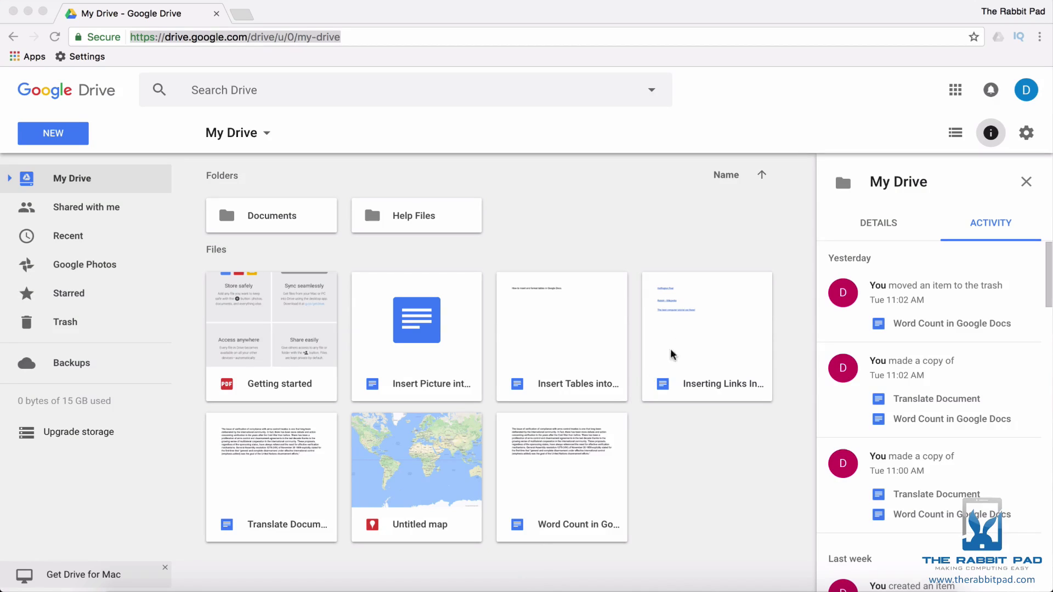
In Shared with me, bring up the context menu for 'Remove Oneself From Shared Document'
left_click(696, 230)
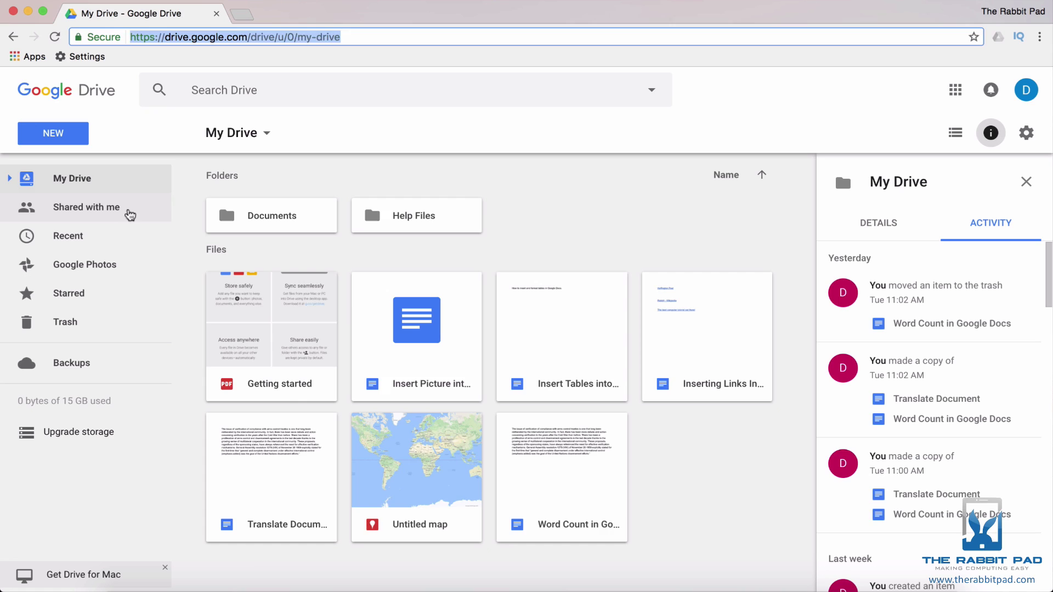
left_click(122, 209)
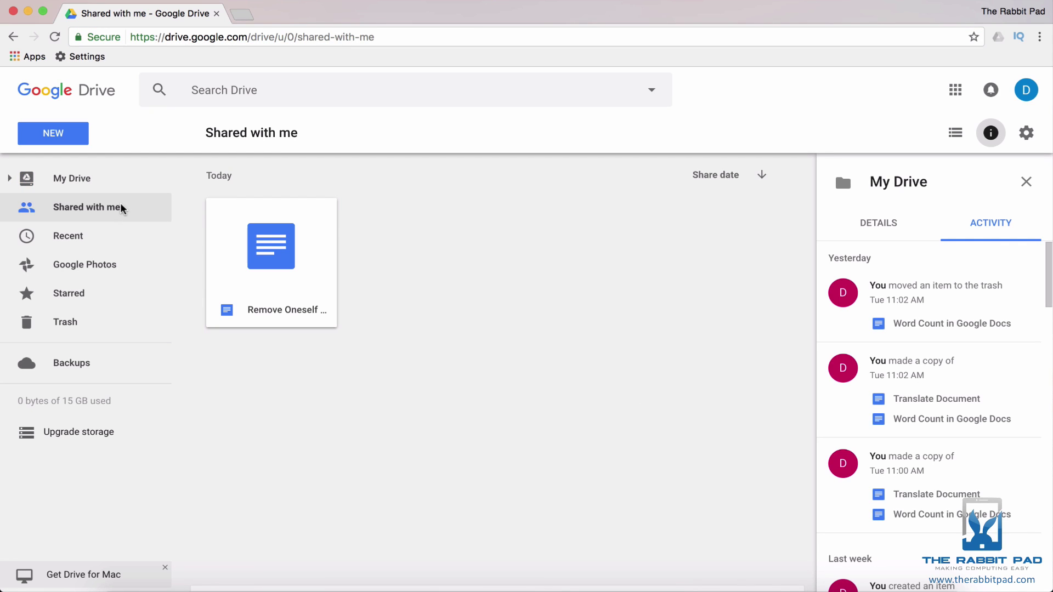
left_click(107, 182)
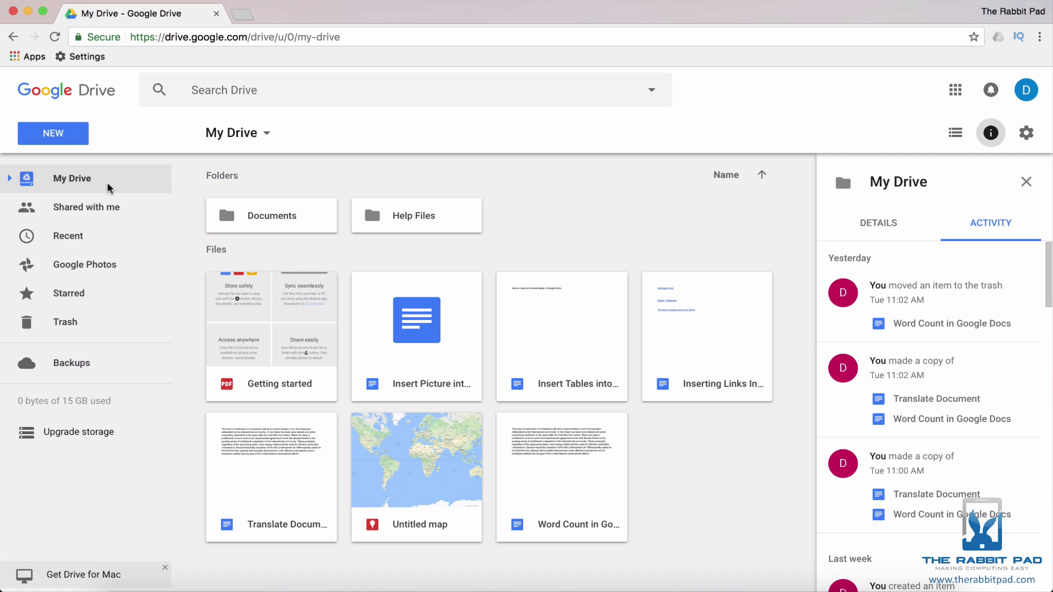
left_click(87, 208)
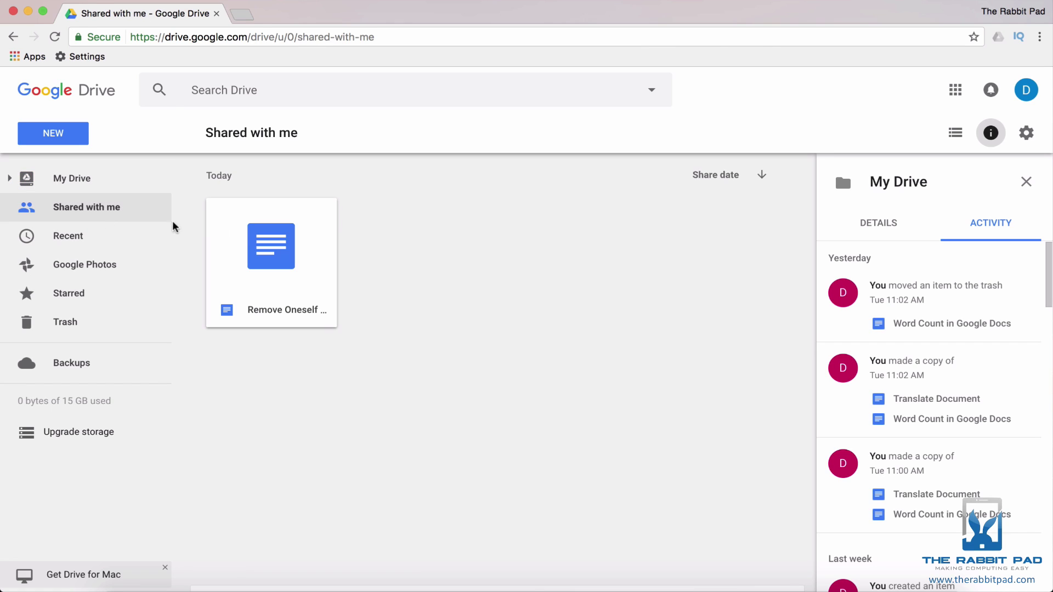
right_click(278, 254)
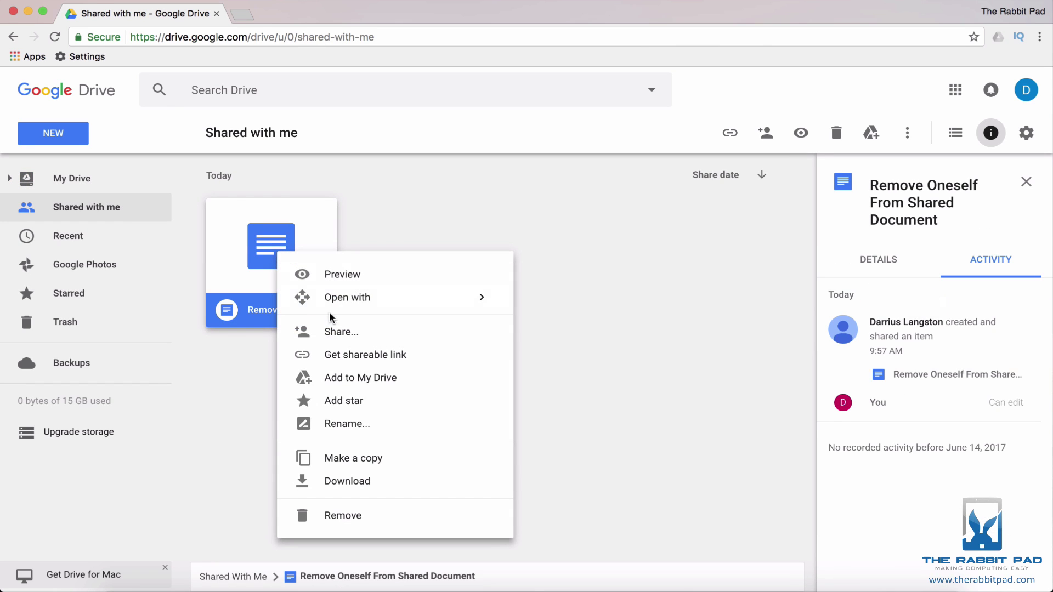
Choose Share on the document, then go to its Advanced sharing settings
left_click(335, 336)
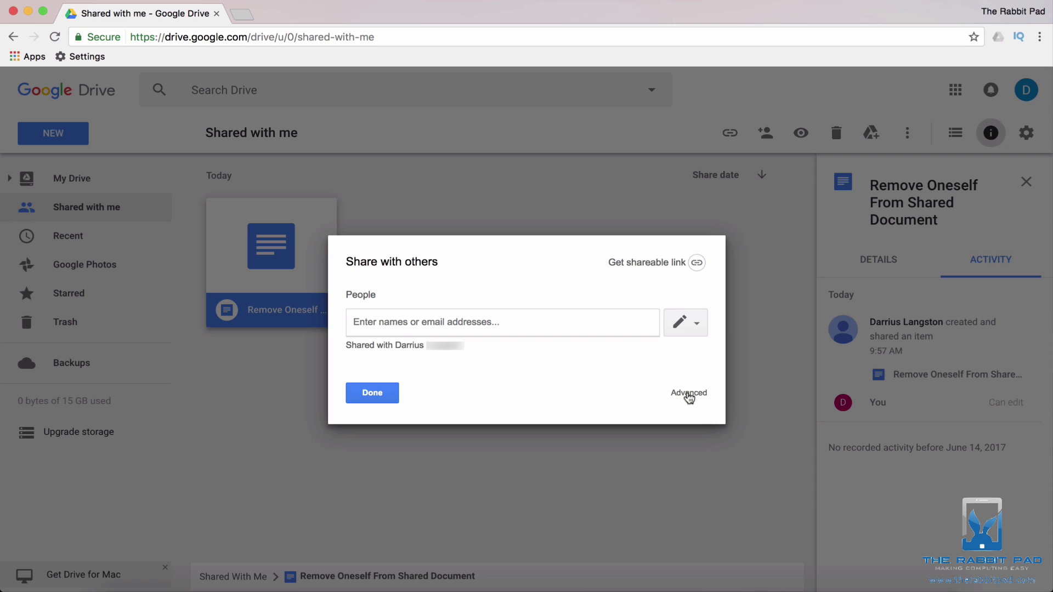
left_click(688, 393)
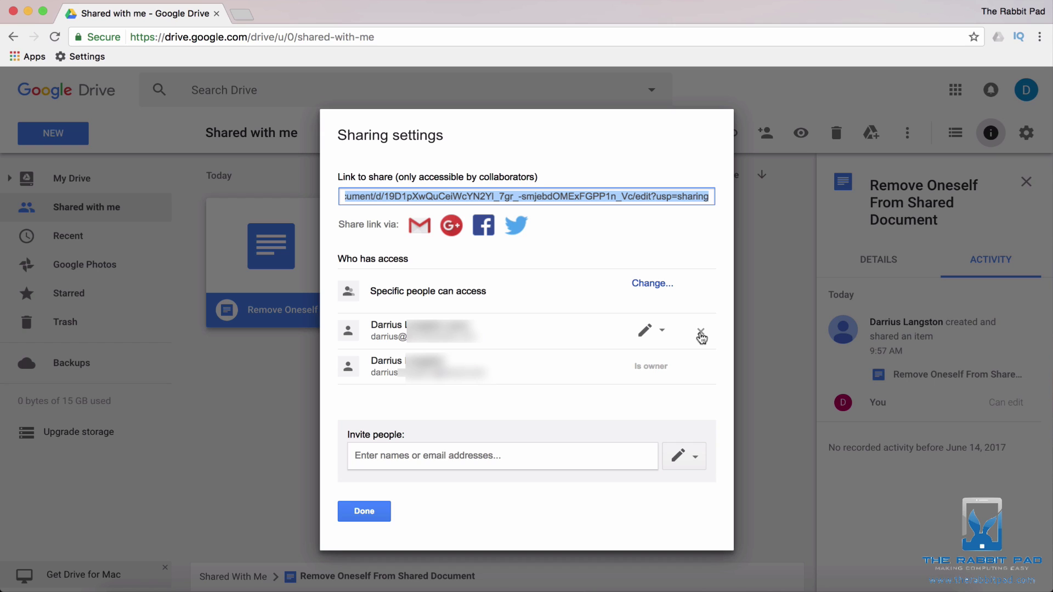
Remove yourself from the access list, save, and confirm giving up edit access
left_click(701, 336)
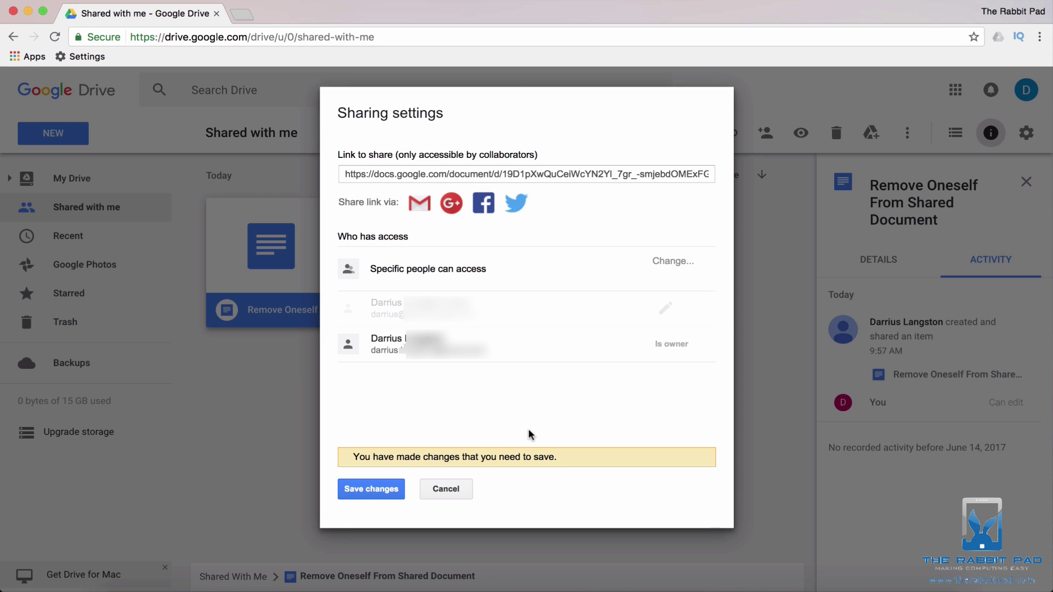
left_click(371, 489)
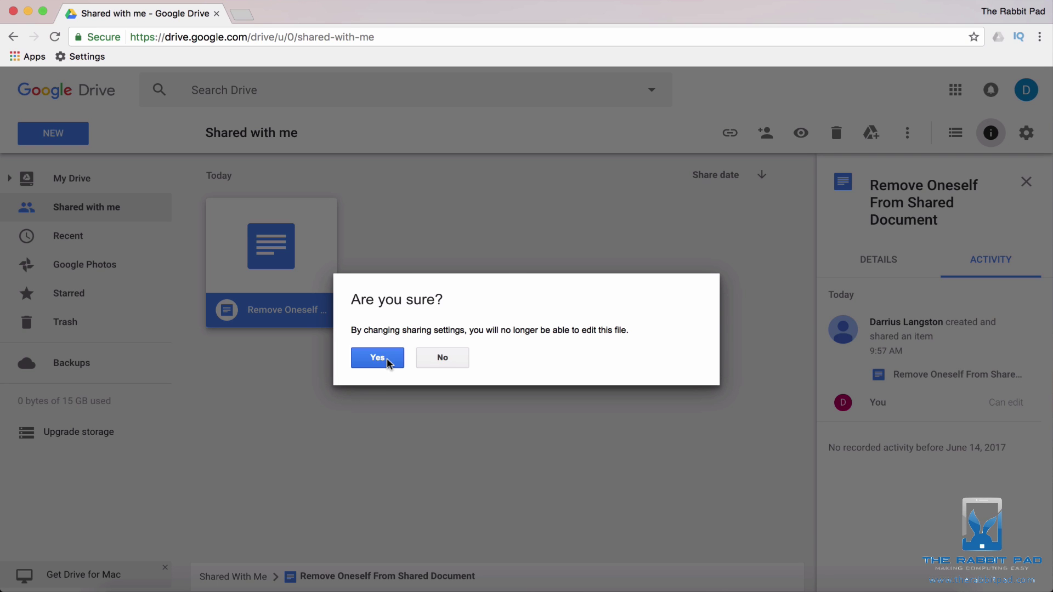
left_click(389, 362)
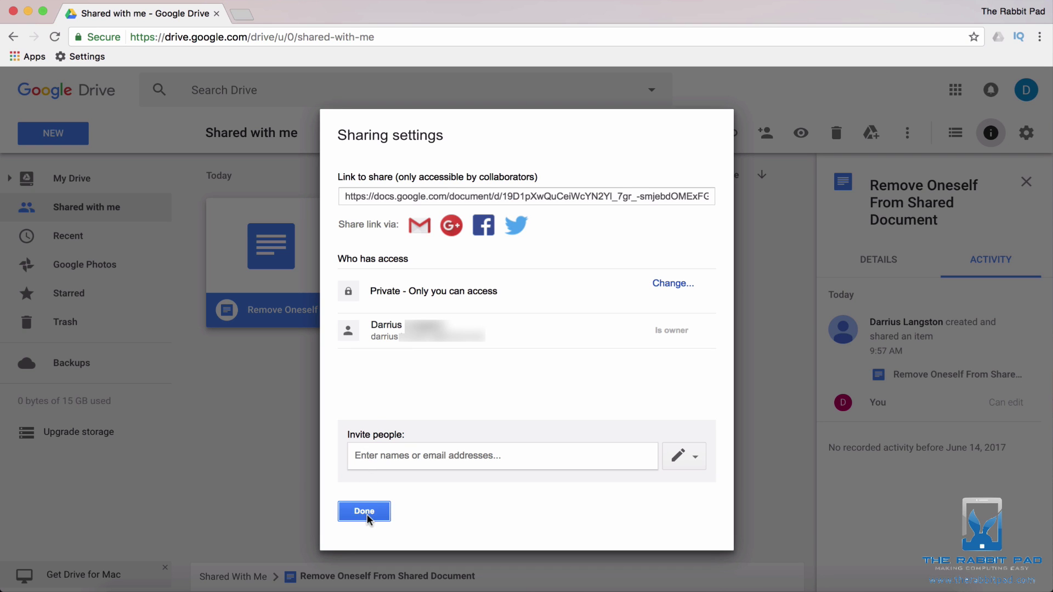
Close sharing settings and continue with the chosen account to the 'You need permission' page
left_click(367, 513)
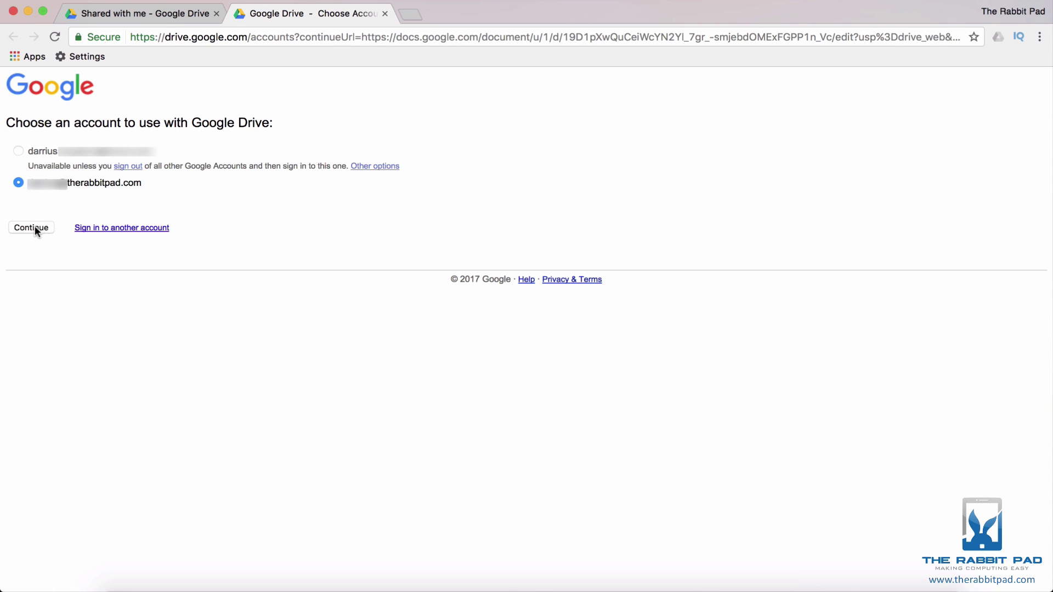
left_click(31, 227)
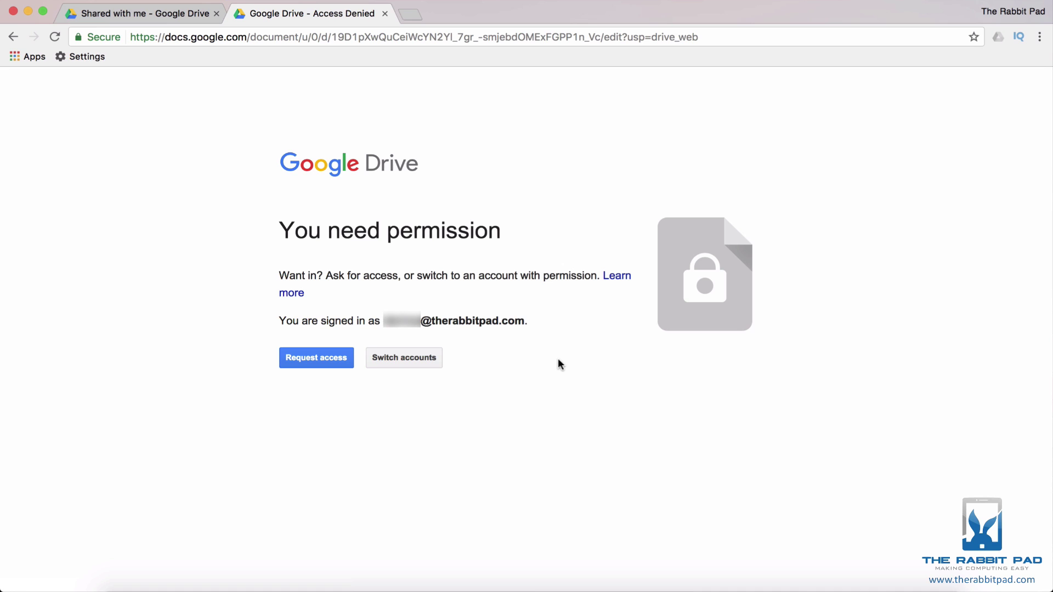
Close the Access Denied tab and reload the Shared with me list with Cmd+R
left_click(384, 14)
key("super+r")
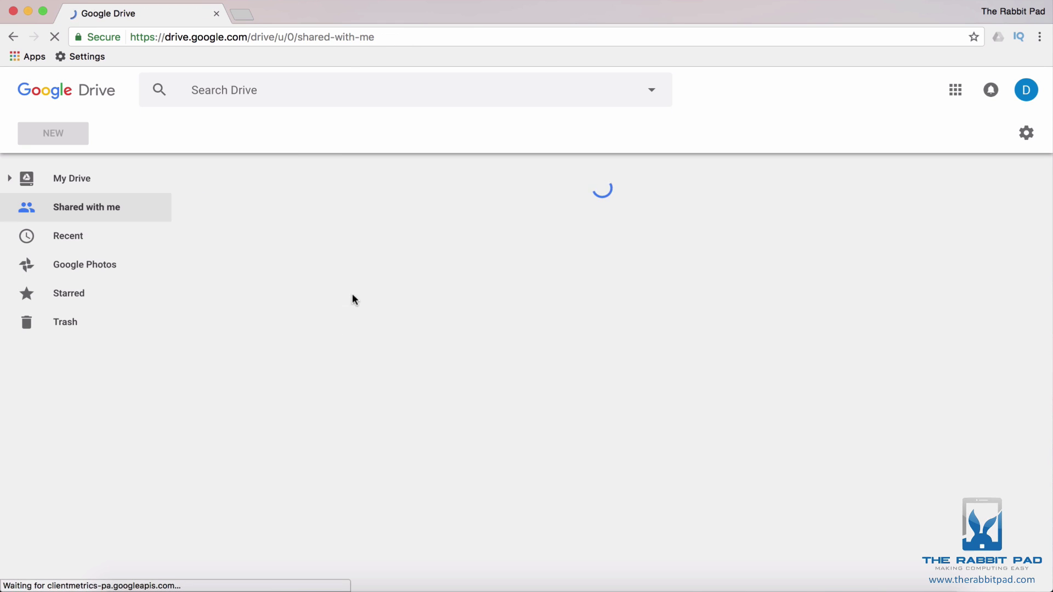